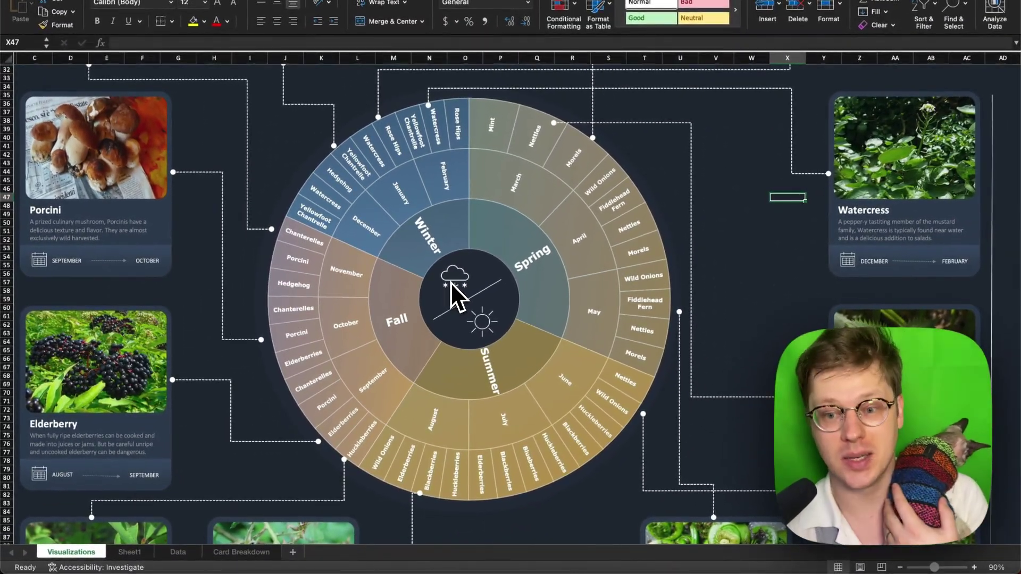
Scroll across the dashboard and select the diagonal line at the sunburst's centre
scroll(447, 276, "right", 1)
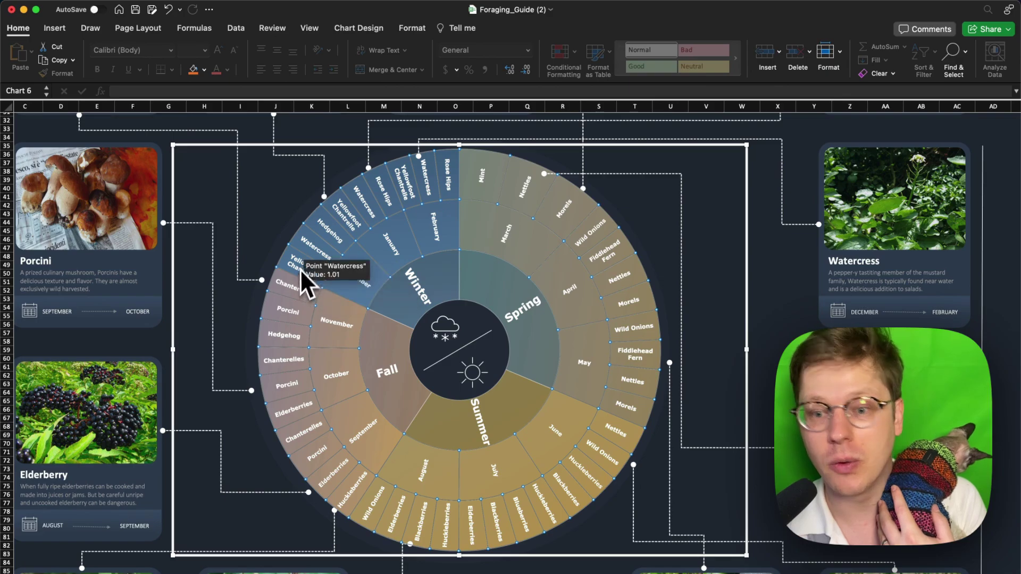
scroll(372, 191, "left", 2)
scroll(375, 192, "right", 1)
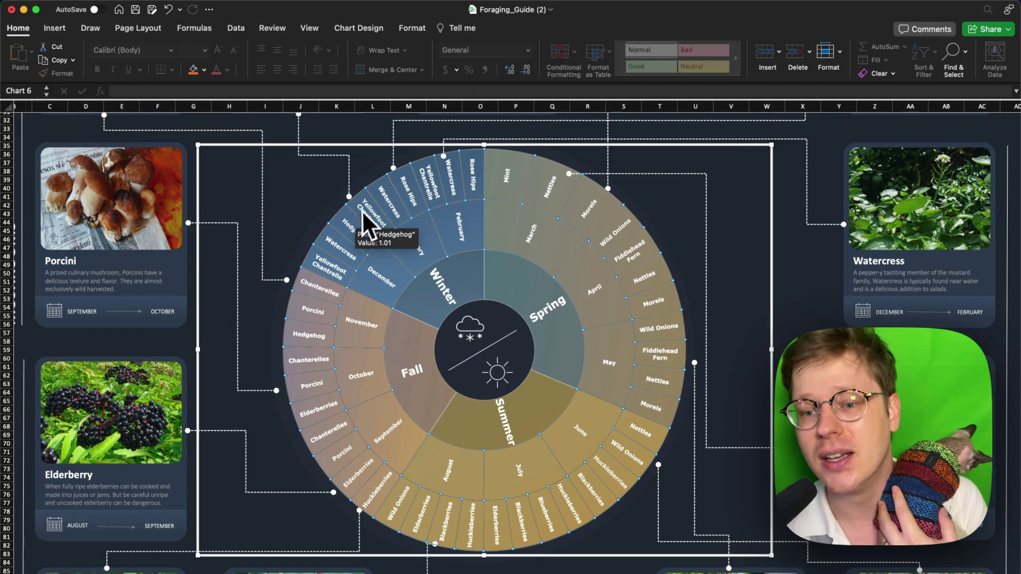
left_click(434, 302)
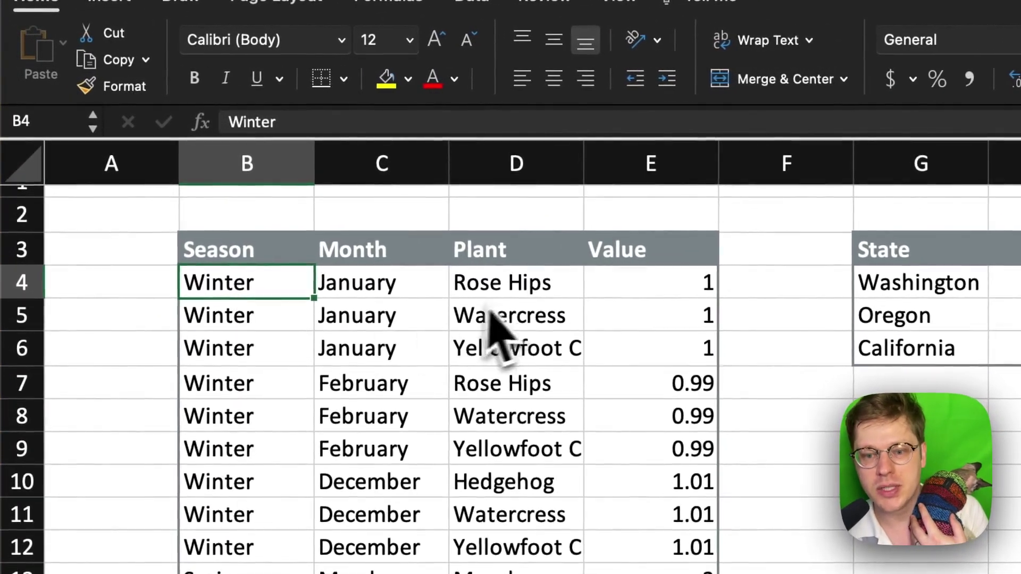
left_click(524, 294)
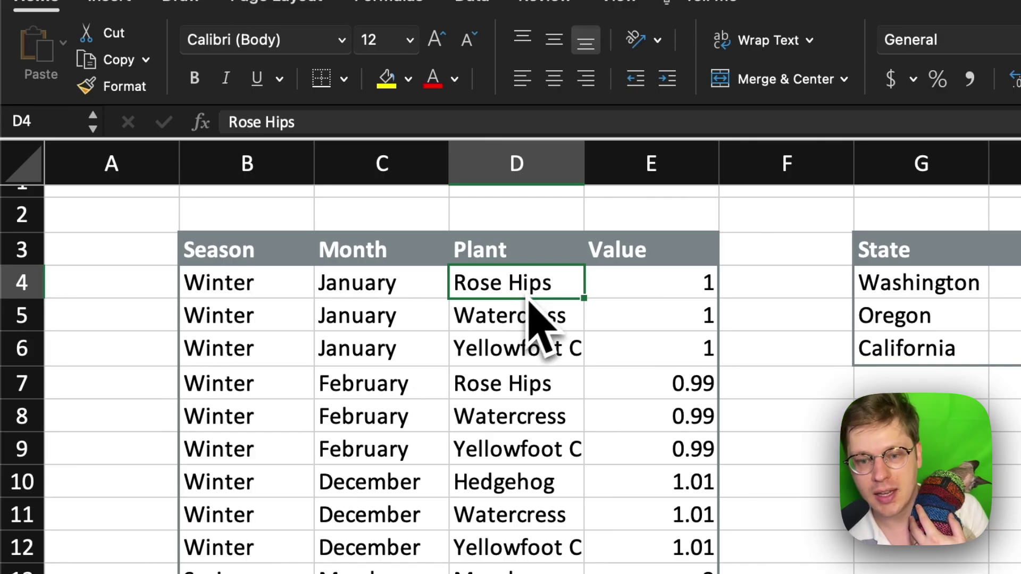
left_click(372, 290)
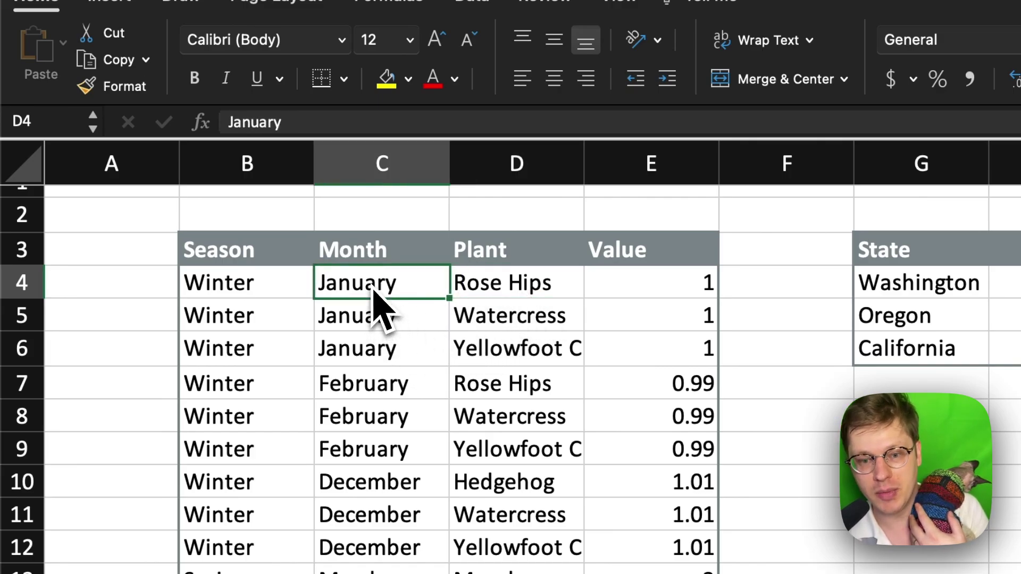
left_click(269, 290)
left_click(527, 295)
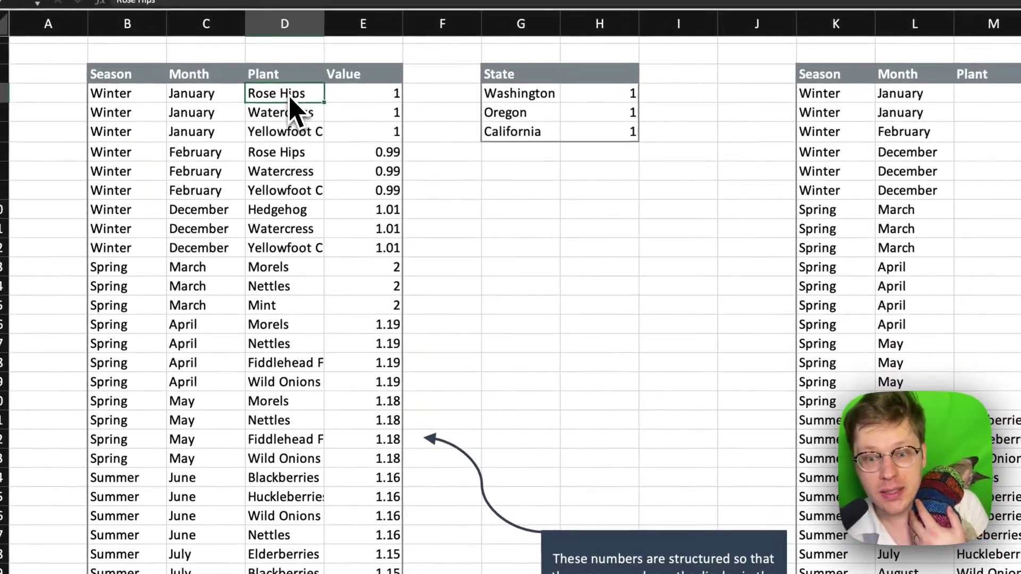
key("Down")
key("Left")
key("Left")
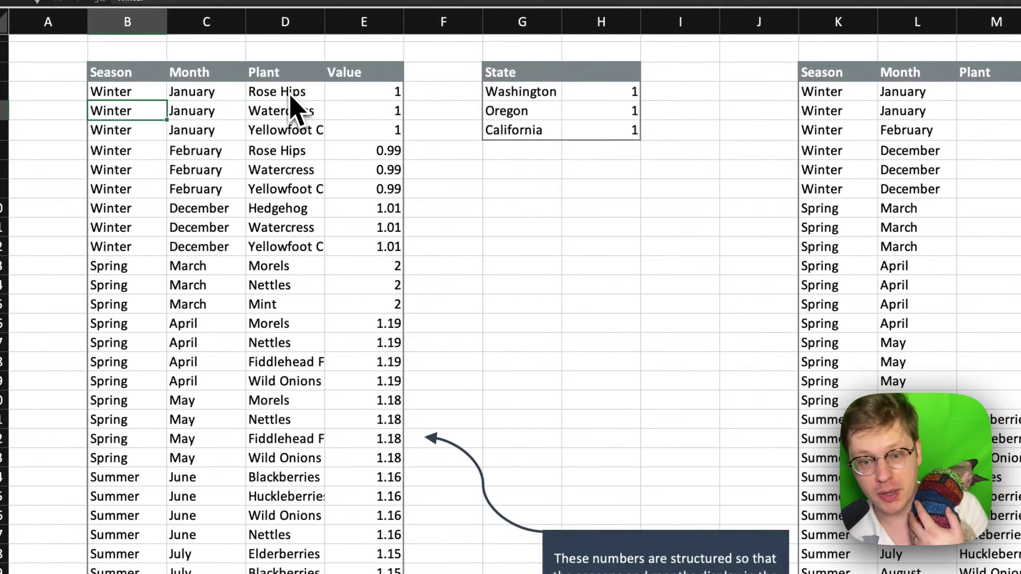
key("Right")
key("Right")
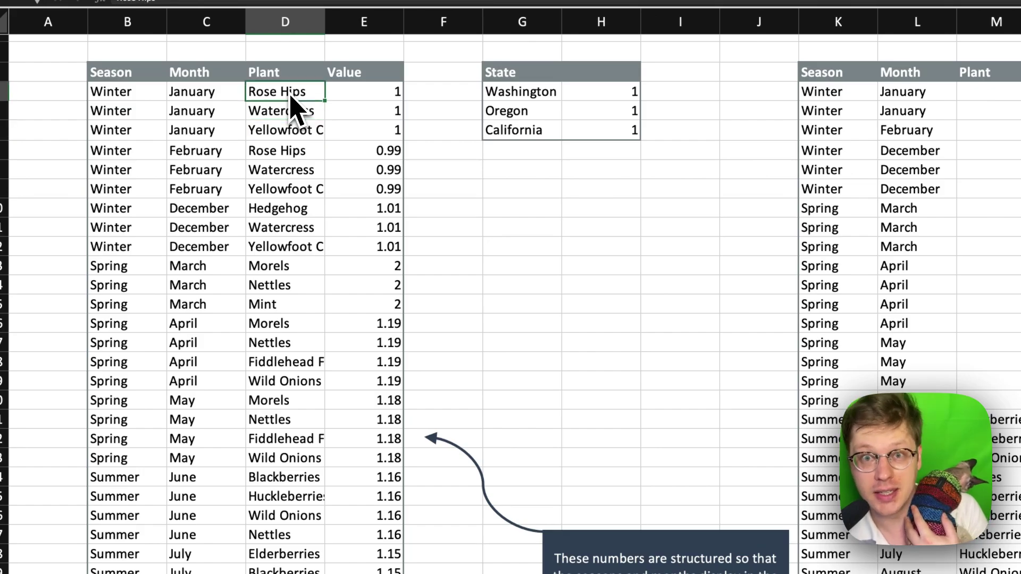
key("Left")
key("Up")
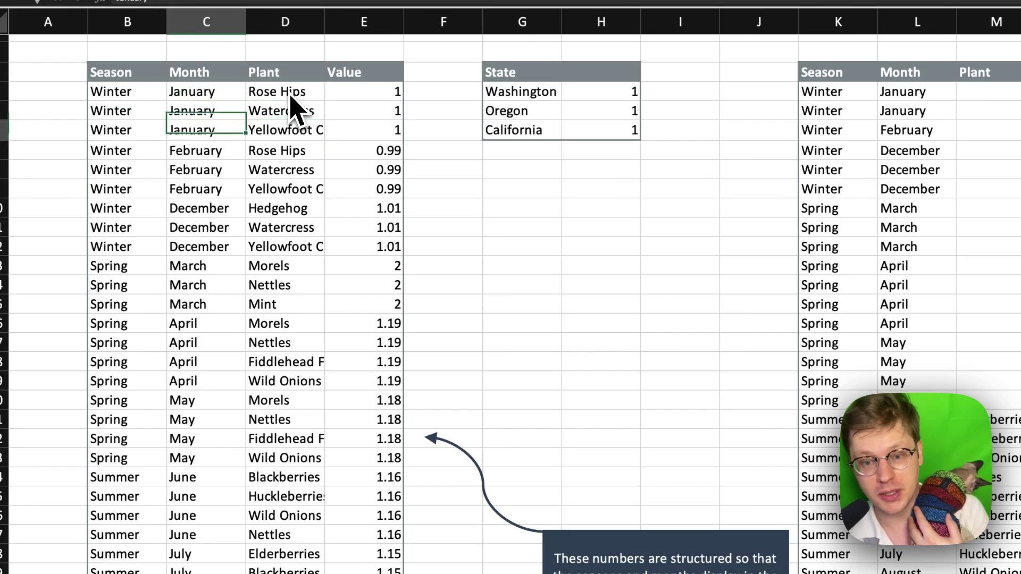
key("Left")
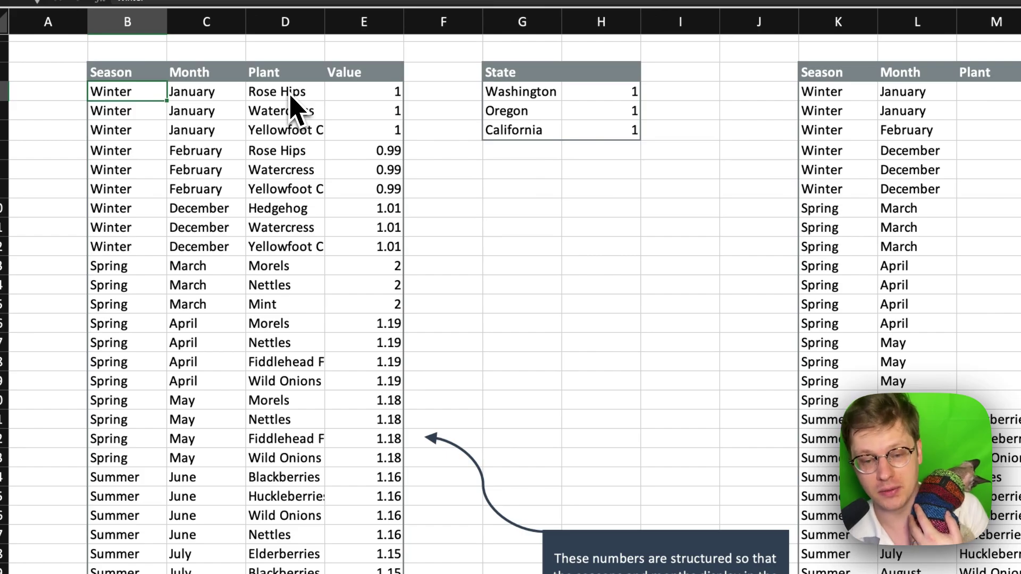
key("Right")
key("Left")
key("Right")
key("Right")
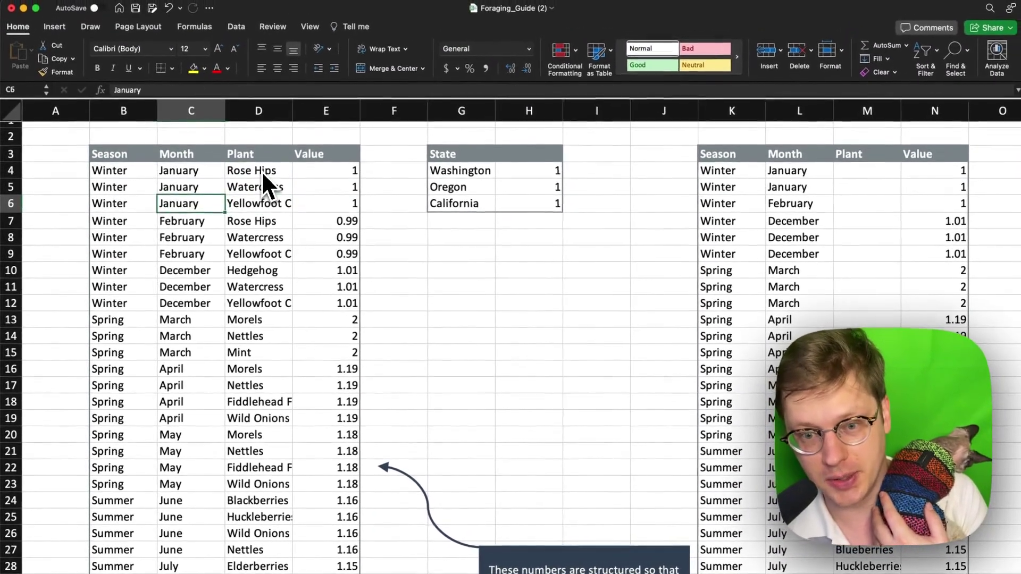
key("Right")
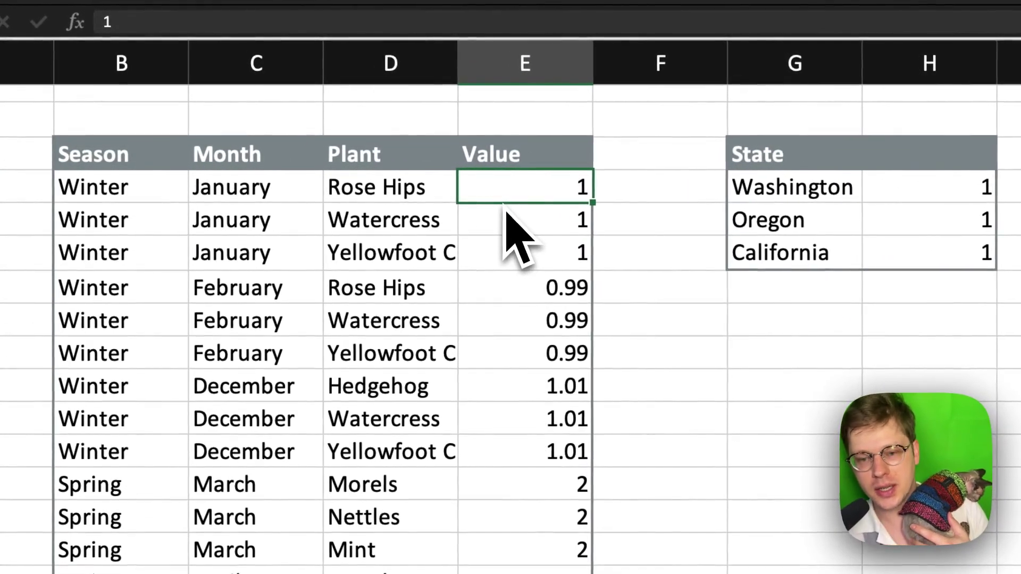
scroll(547, 451, "down", 3)
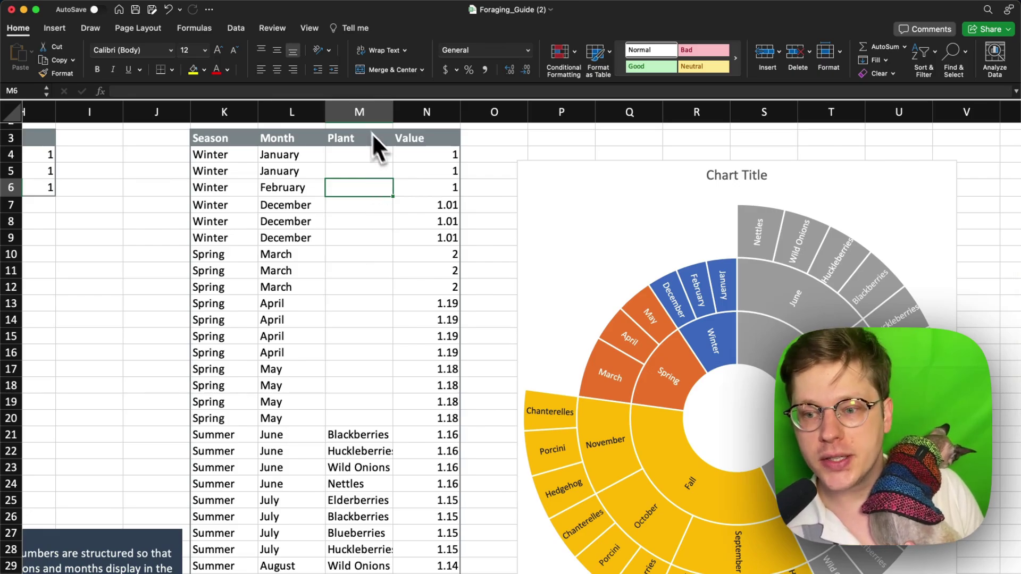
scroll(656, 279, "down", 3)
scroll(653, 283, "right", 3)
scroll(652, 283, "up", 1)
scroll(653, 283, "right", 1)
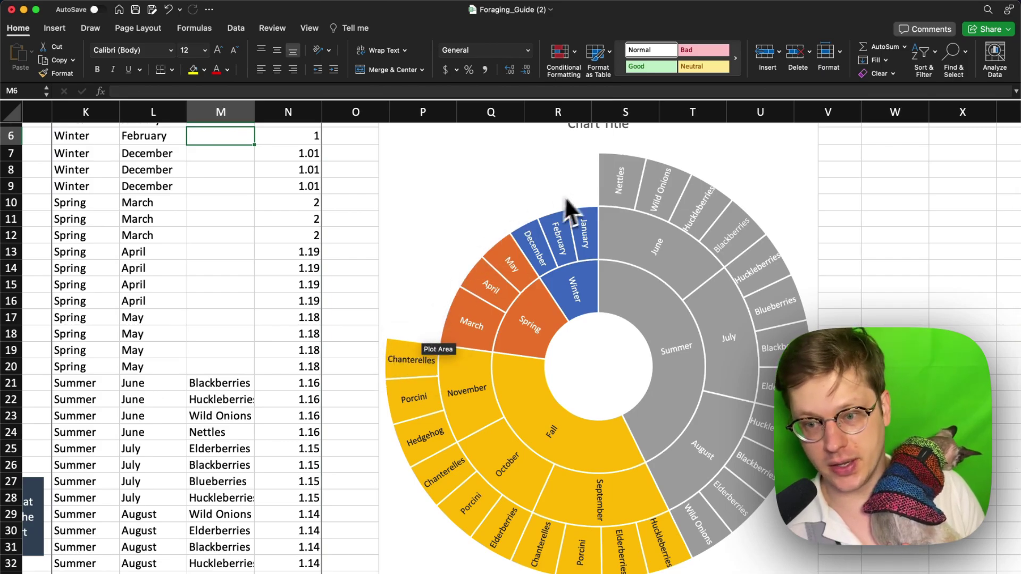
scroll(566, 201, "up", 3)
scroll(566, 201, "right", 1)
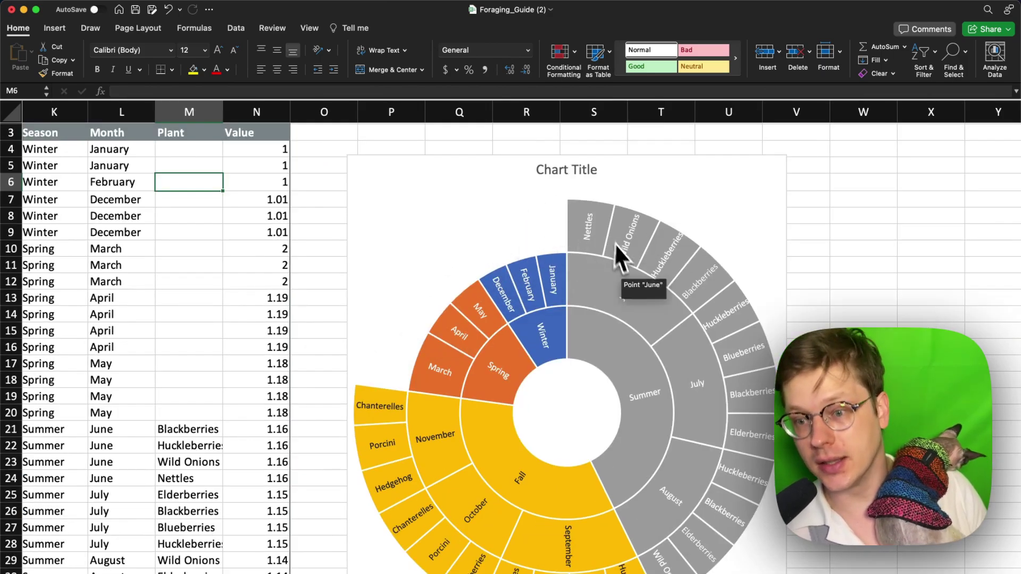
left_click(286, 152)
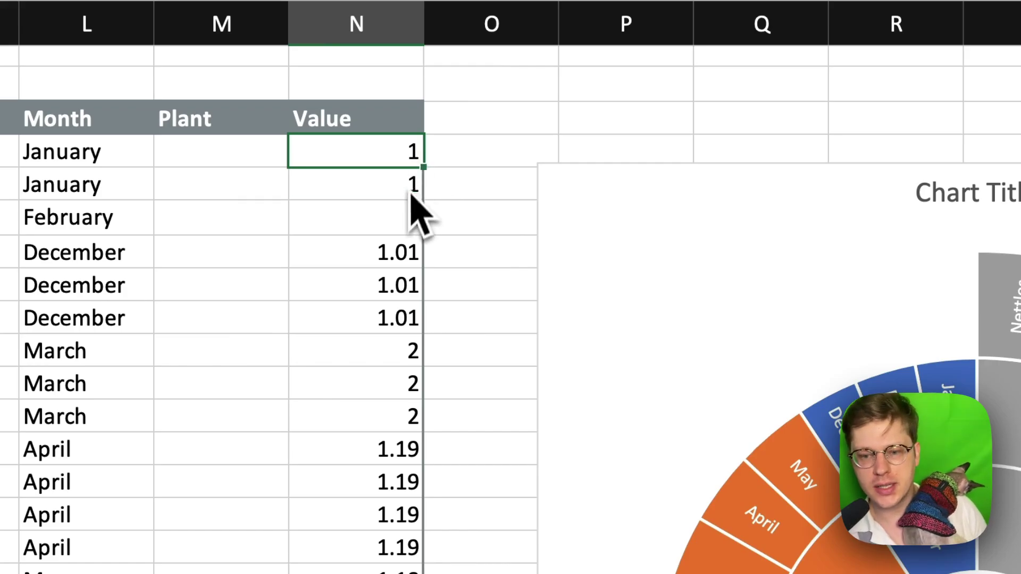
left_click_drag(410, 194, 400, 365)
left_click(393, 449)
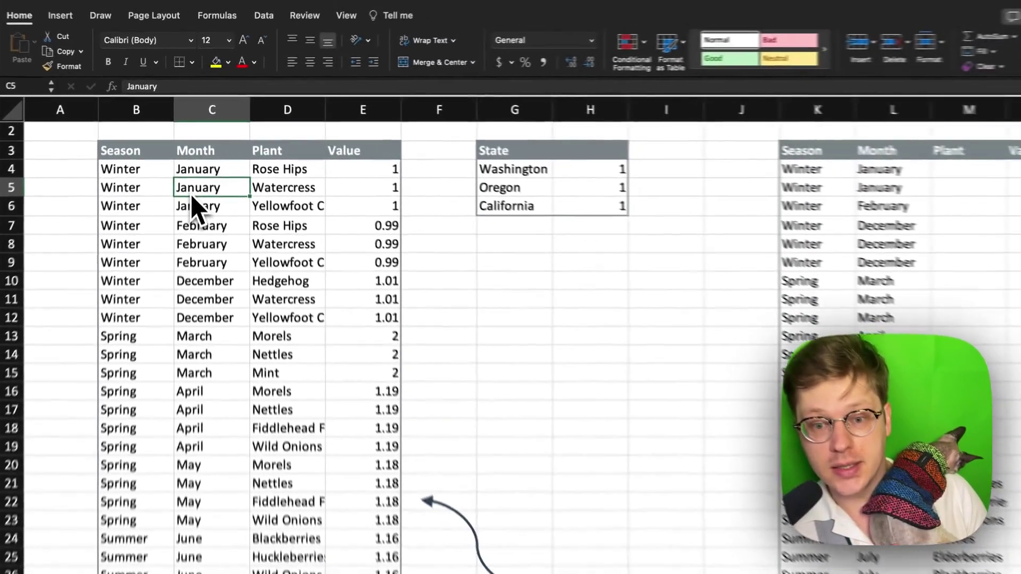
Select the whole Season/Month/Plant/Value table and insert a Sunburst hierarchy chart from it
key("super+a")
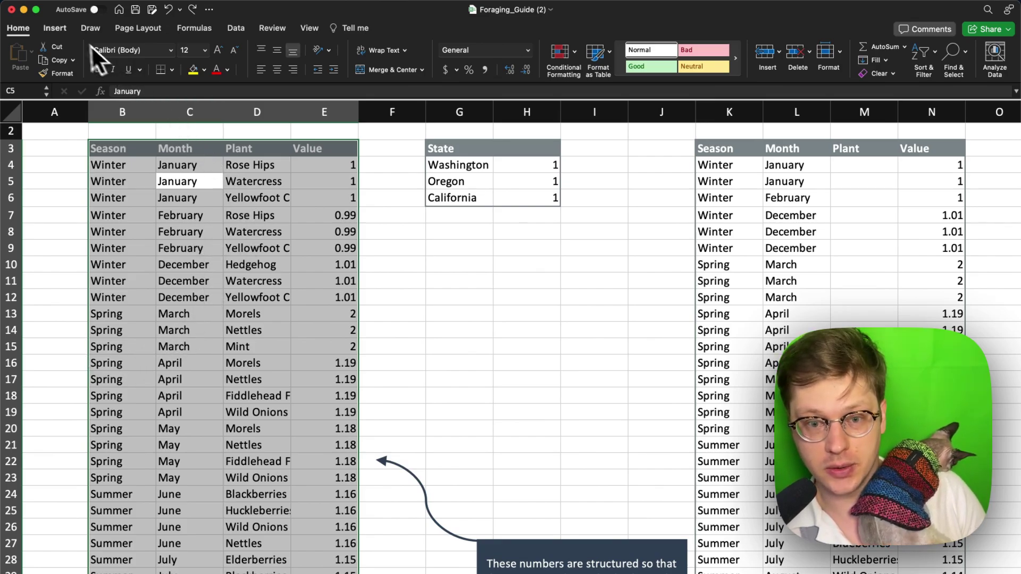
left_click(55, 28)
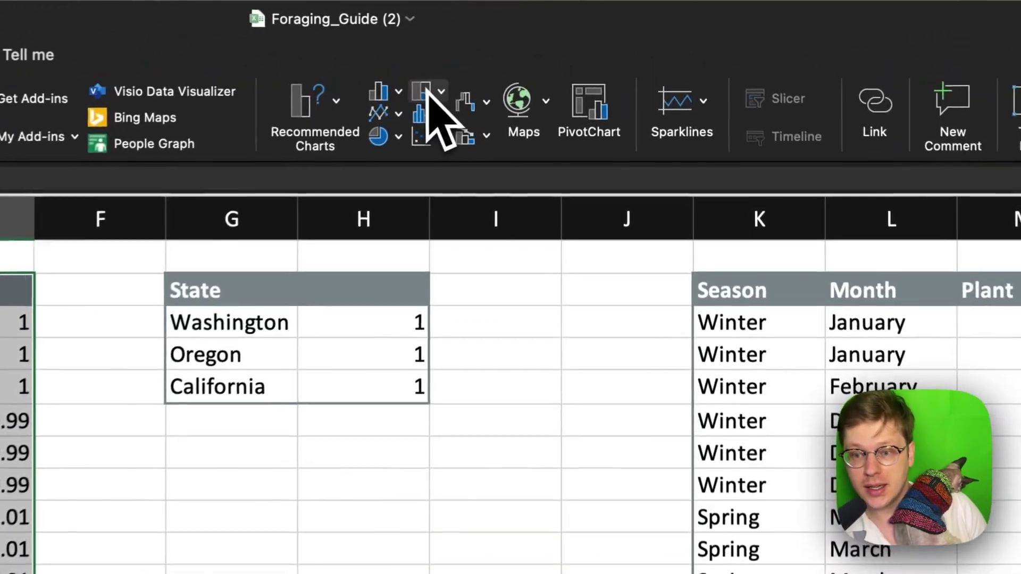
left_click(566, 47)
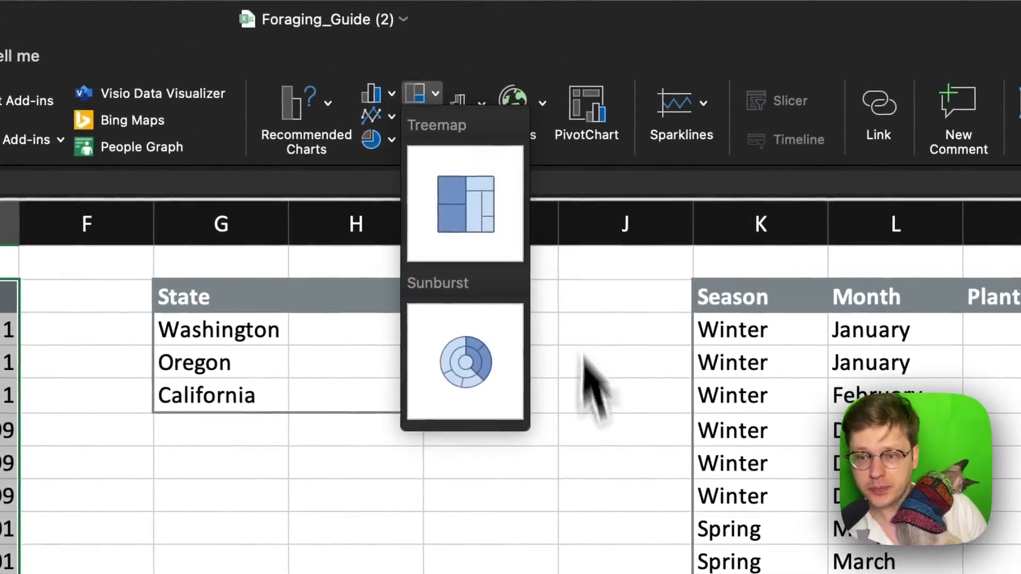
left_click(502, 386)
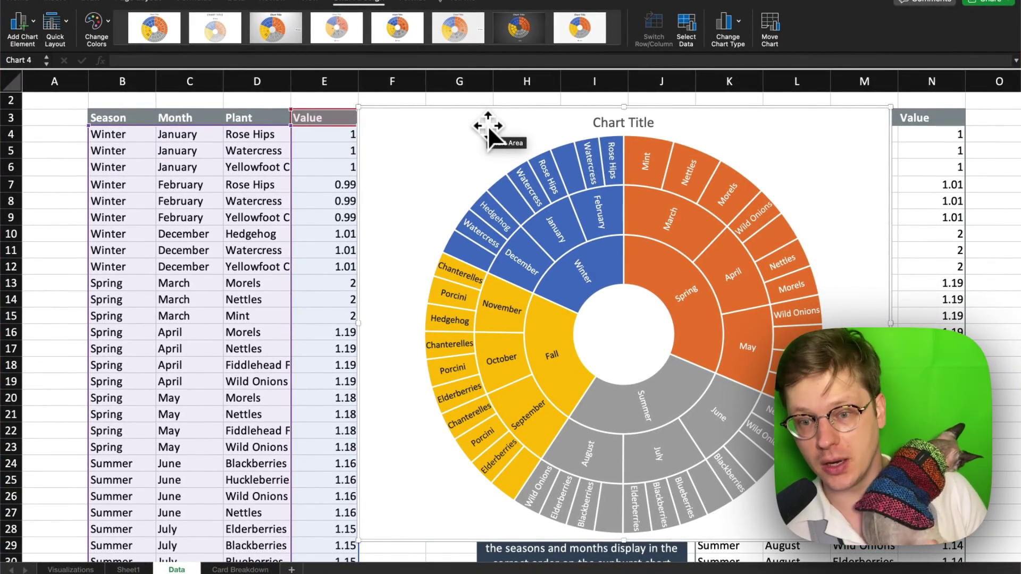
scroll(468, 273, "right", 3)
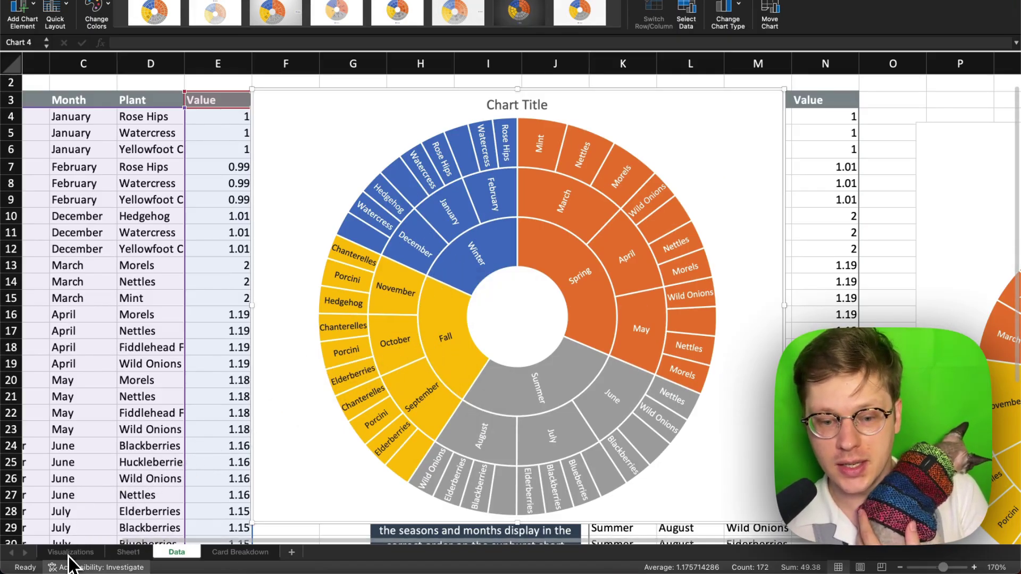
Select the sunburst chart and scroll up until it is fully visible
left_click(69, 564)
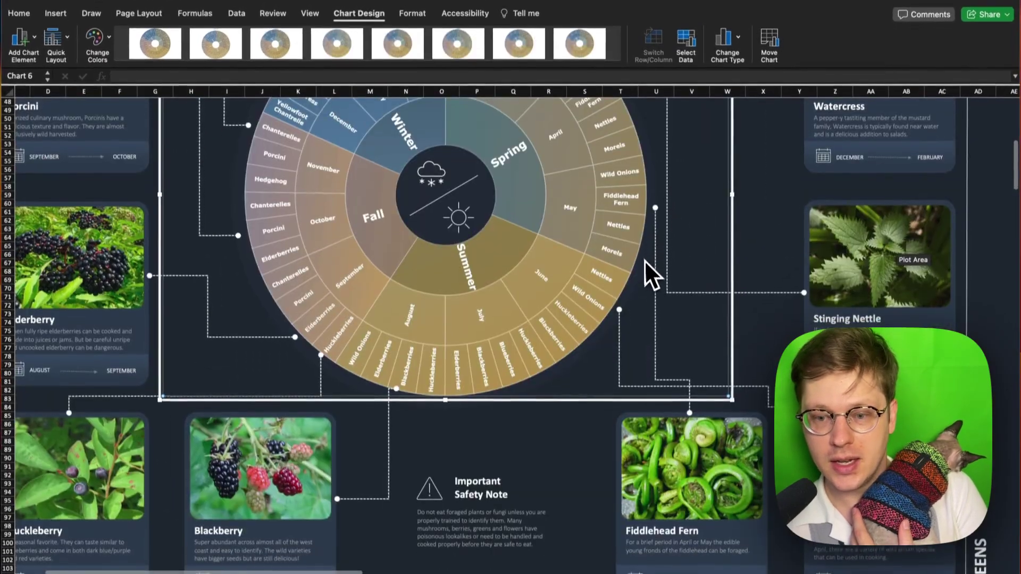
scroll(645, 260, "up", 5)
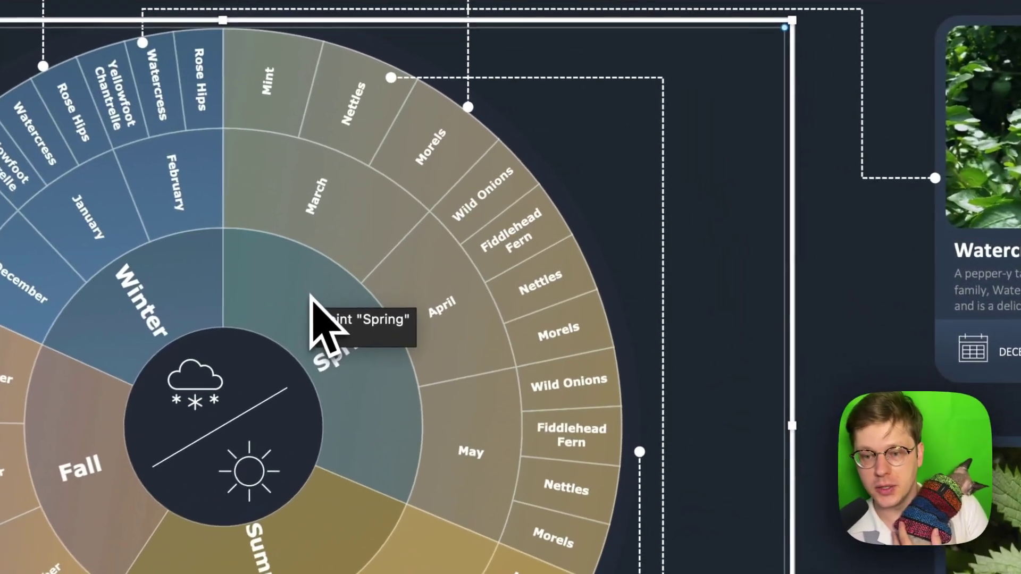
Try selecting the Spring, March, Morels, Winter and Fall segments and labels, then select the plot area
left_click(311, 294)
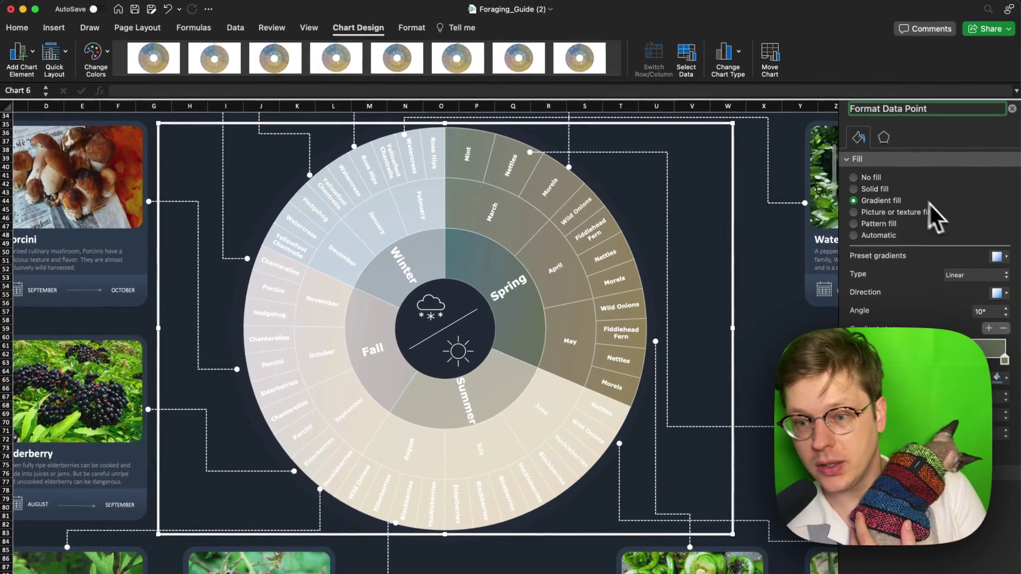
left_click(501, 219)
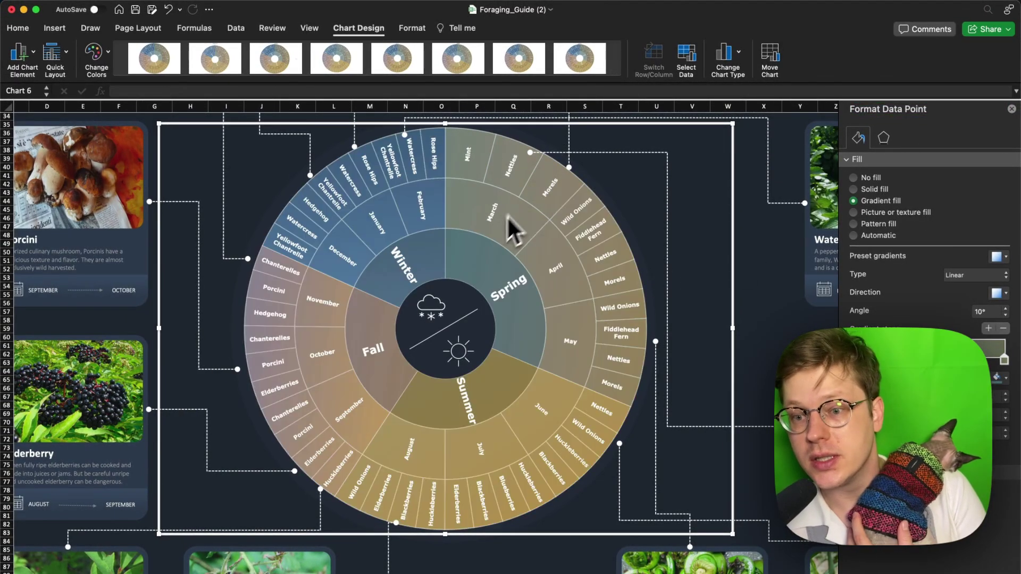
left_click(501, 216)
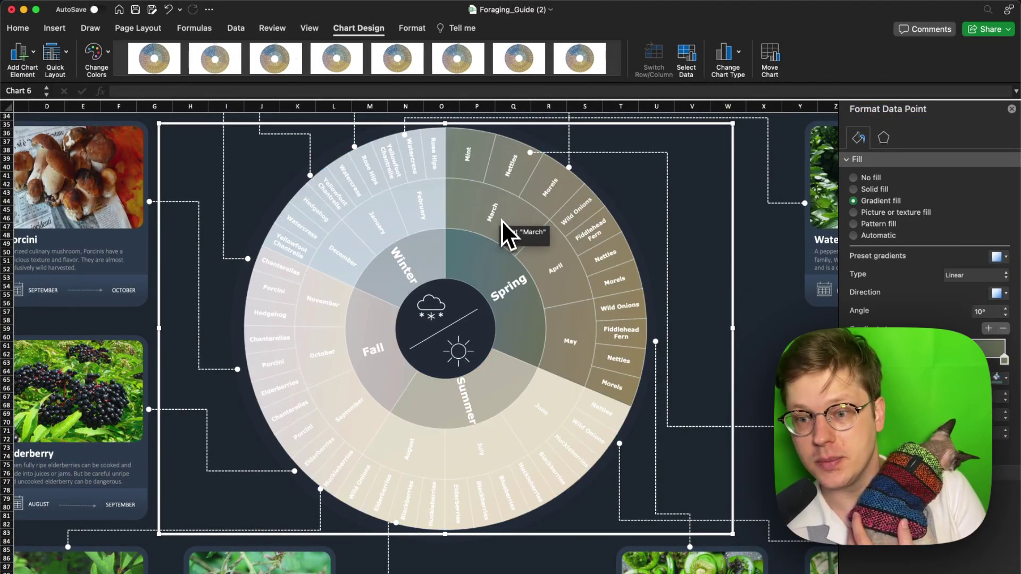
left_click(503, 224)
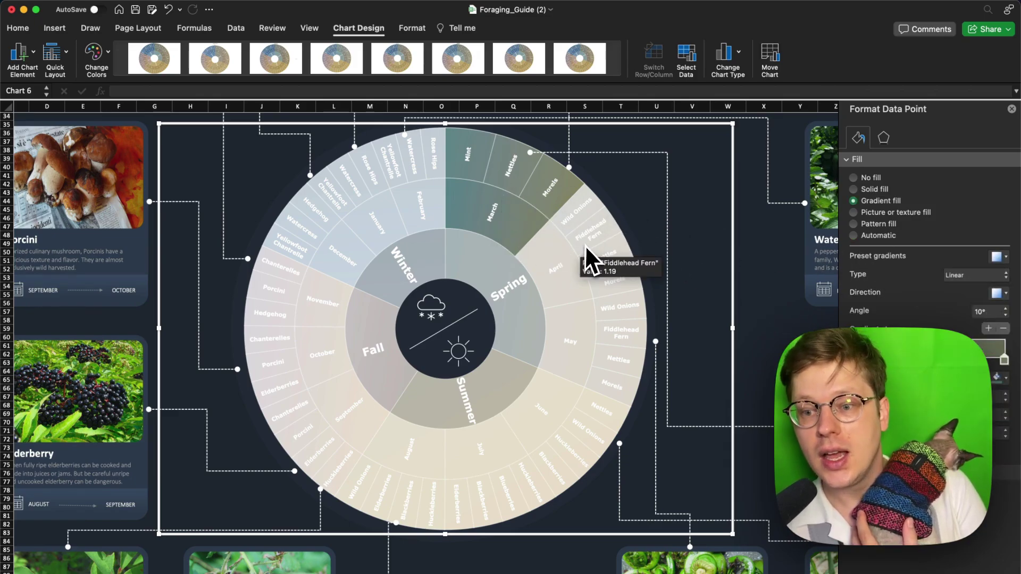
left_click(544, 206)
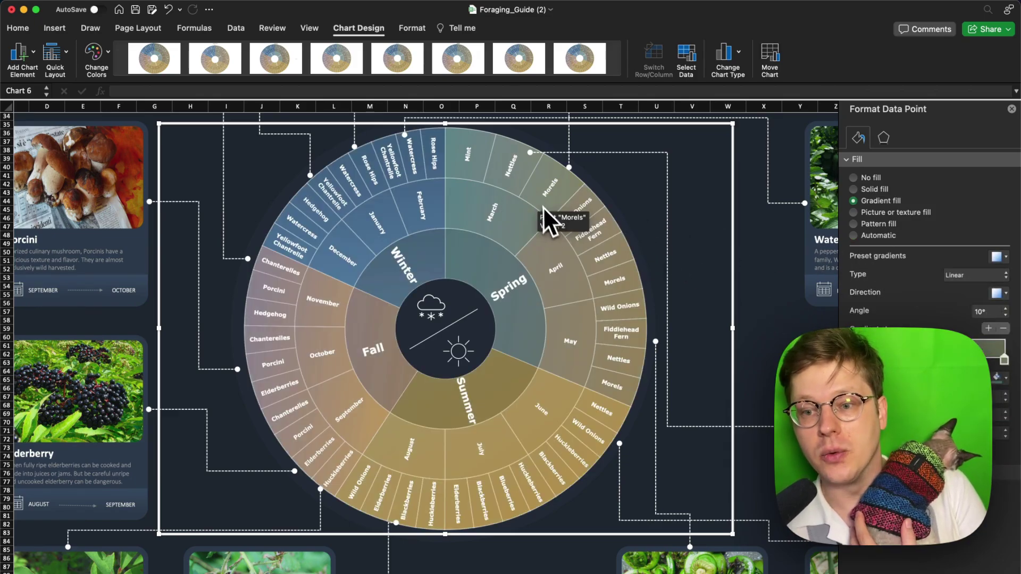
left_click(586, 194)
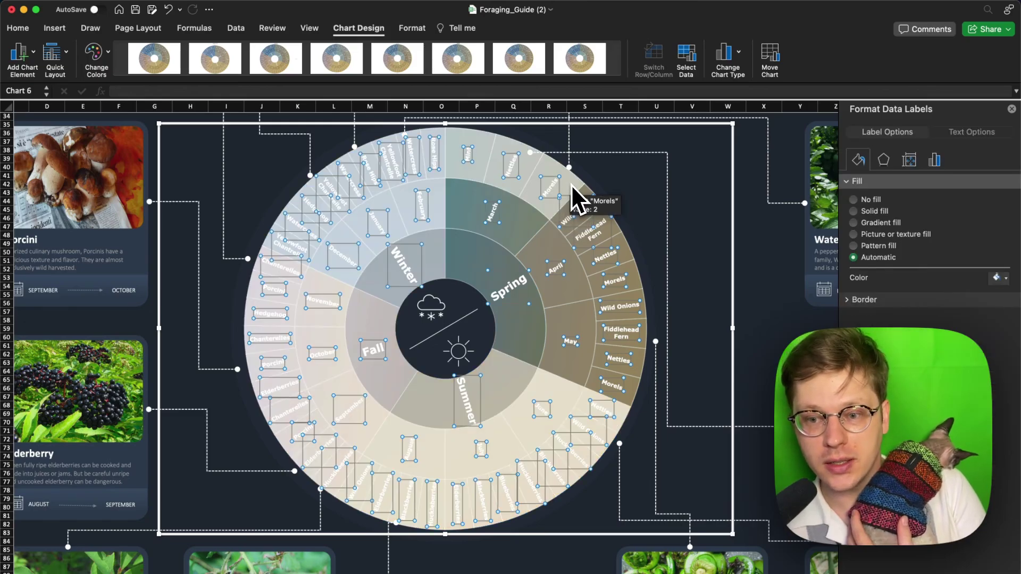
left_click(570, 185)
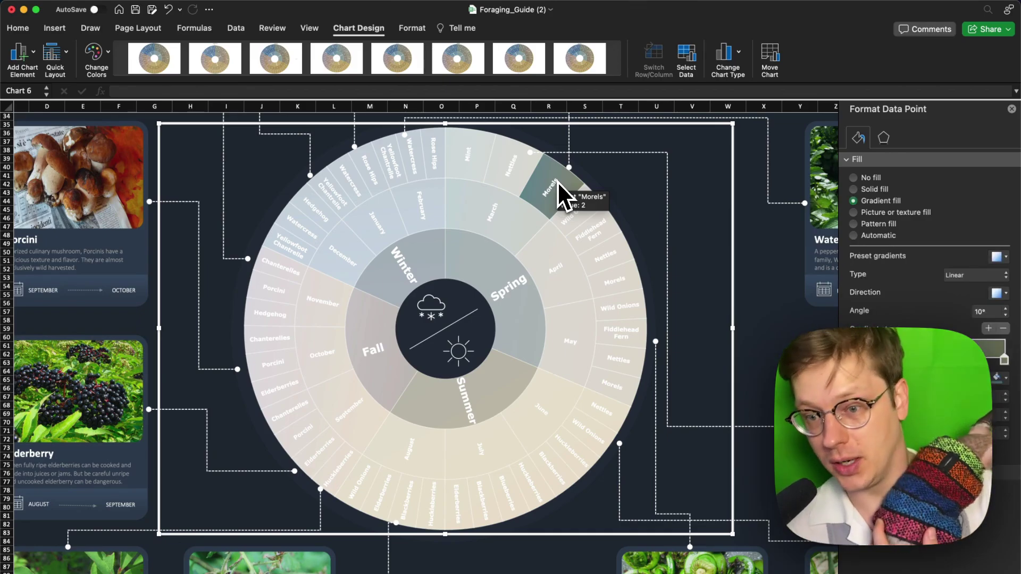
left_click(437, 271)
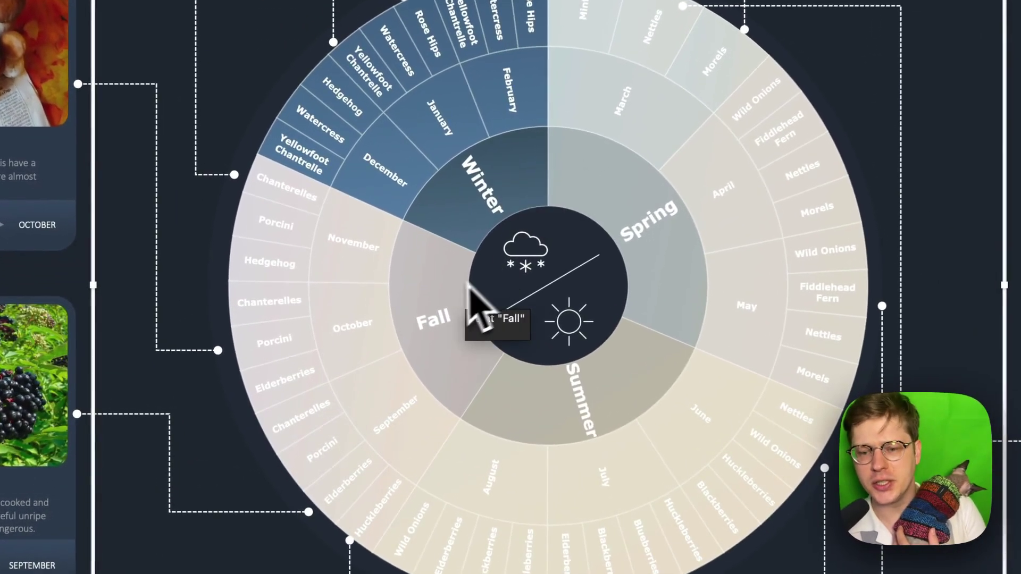
left_click(432, 285)
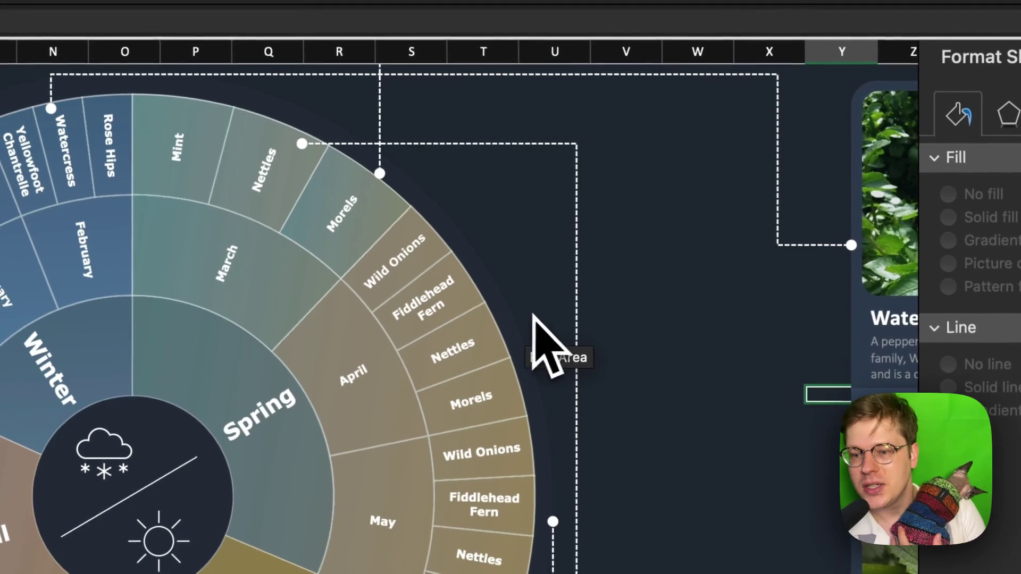
left_click(846, 127)
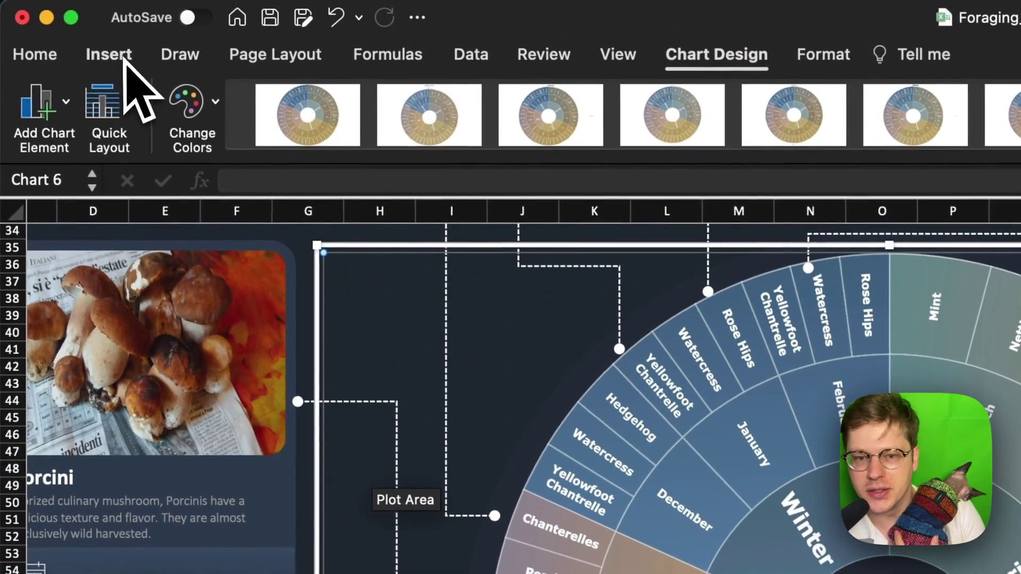
Show the Insert ribbon, then deselect the chart by clicking a cell outside it
left_click(100, 38)
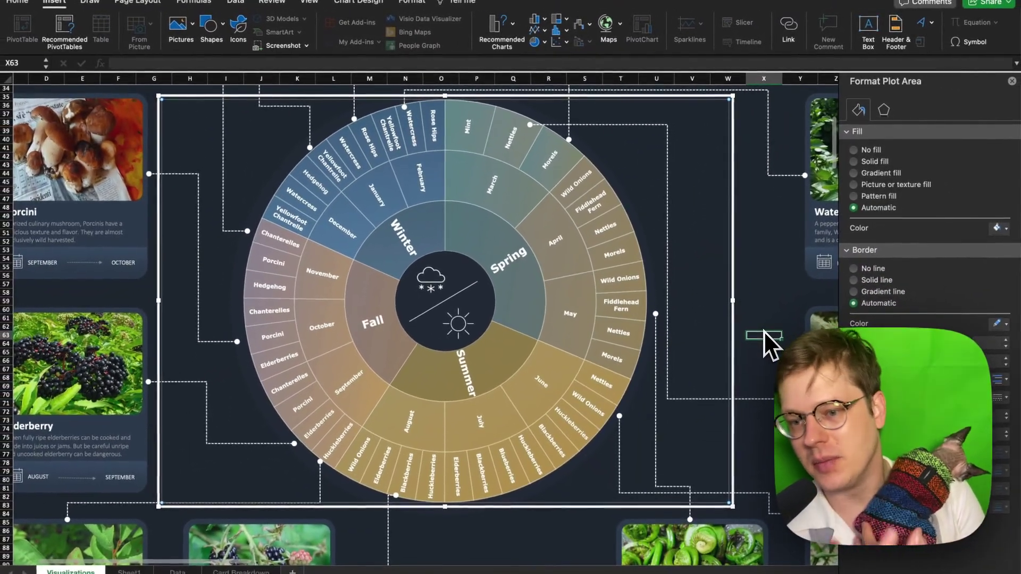
left_click(764, 331)
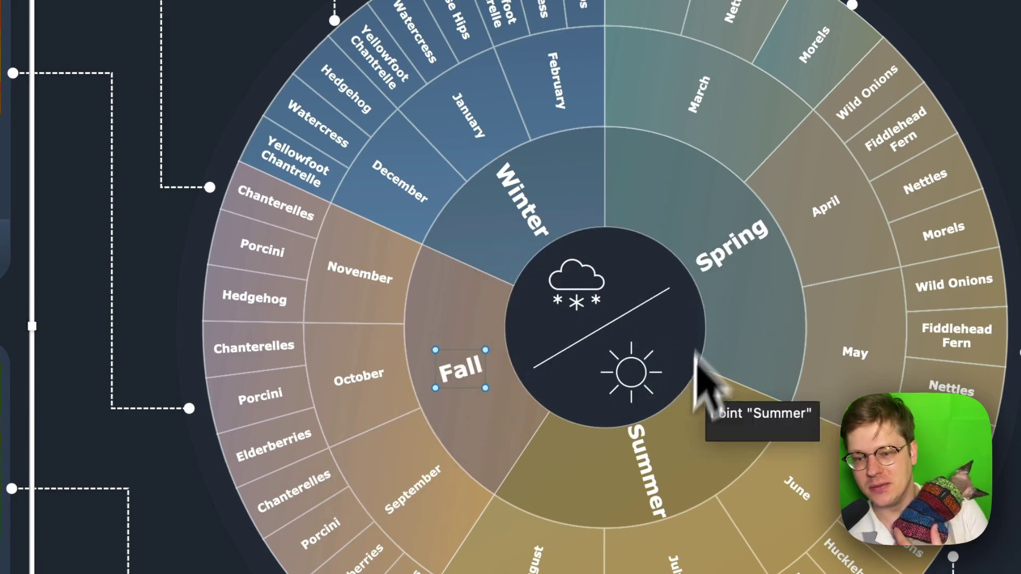
Select the Winter season label on the sunburst chart
left_click(529, 207)
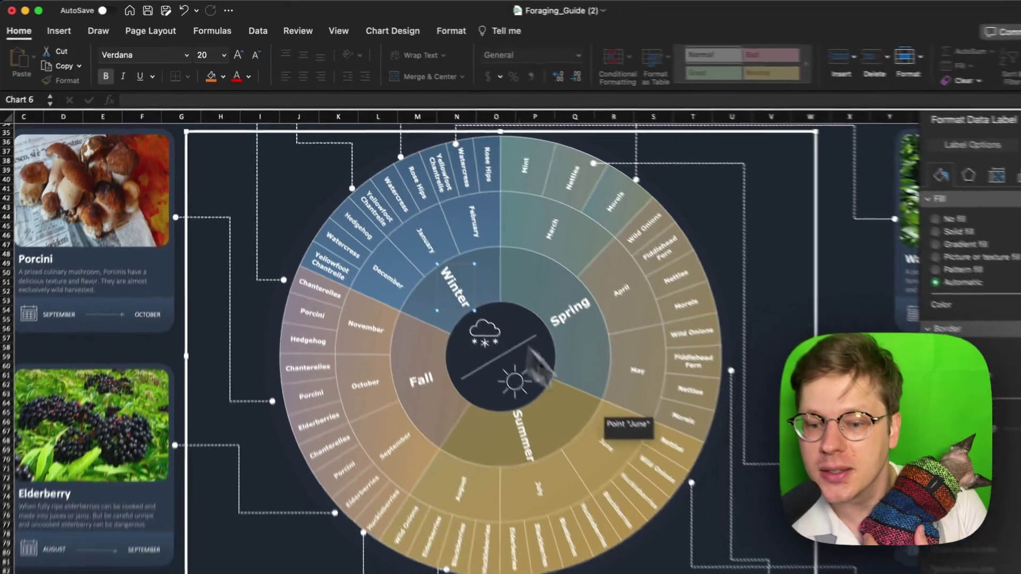
Deselect the chart and scroll up to the top of the dashboard
key("Escape")
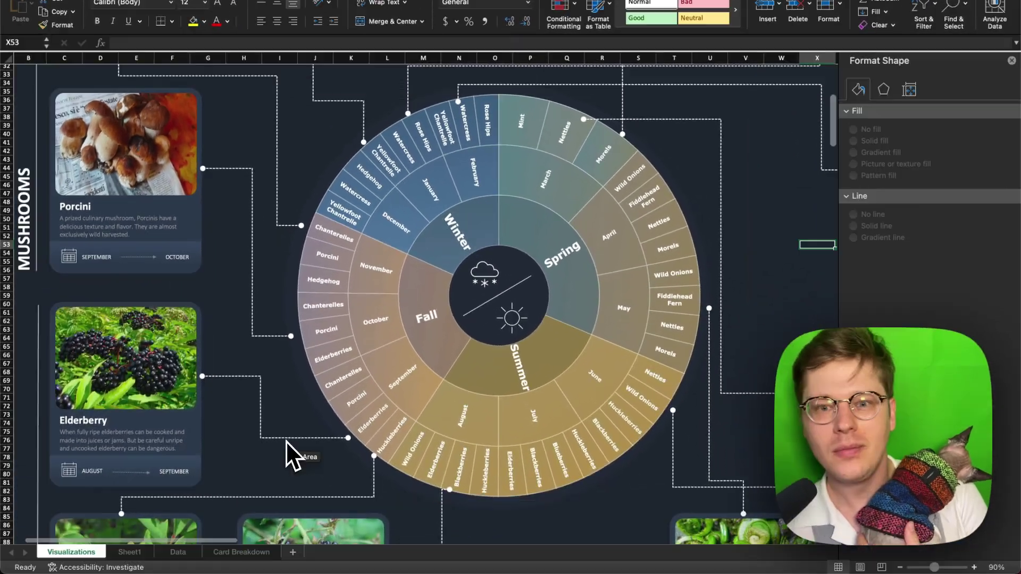
scroll(287, 444, "right", 1)
scroll(208, 238, "up", 3)
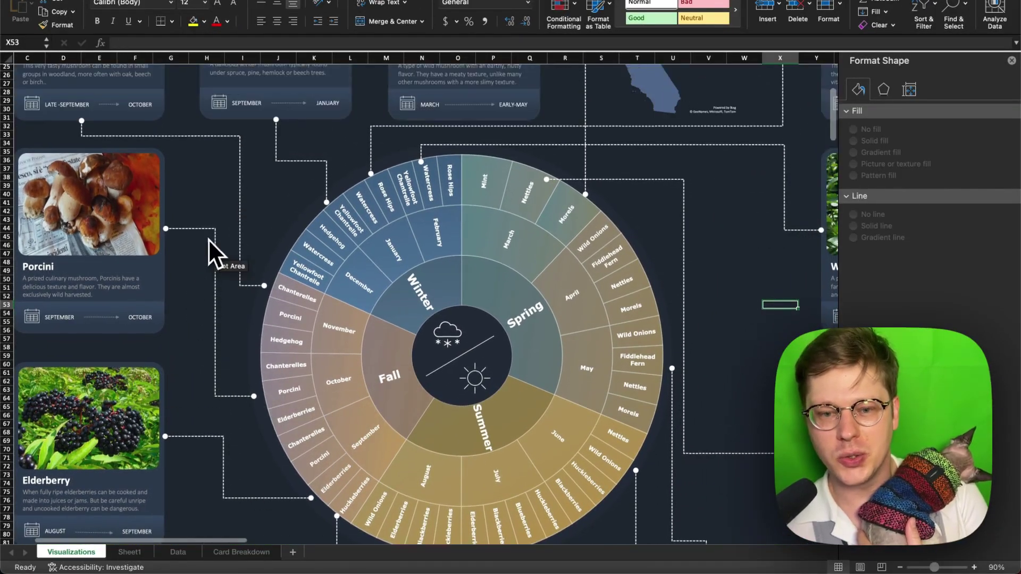
scroll(208, 238, "up", 5)
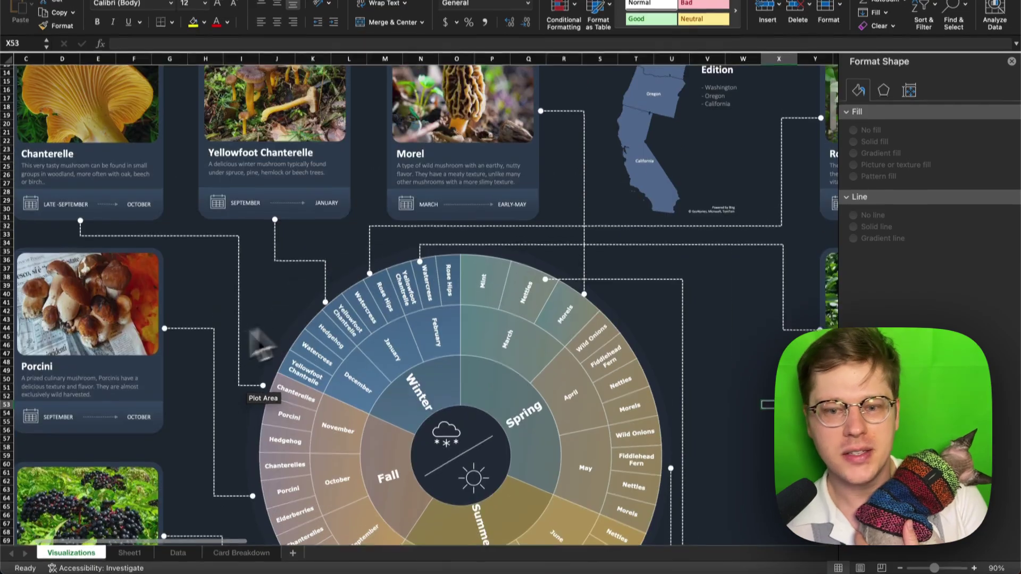
scroll(290, 261, "up", 5)
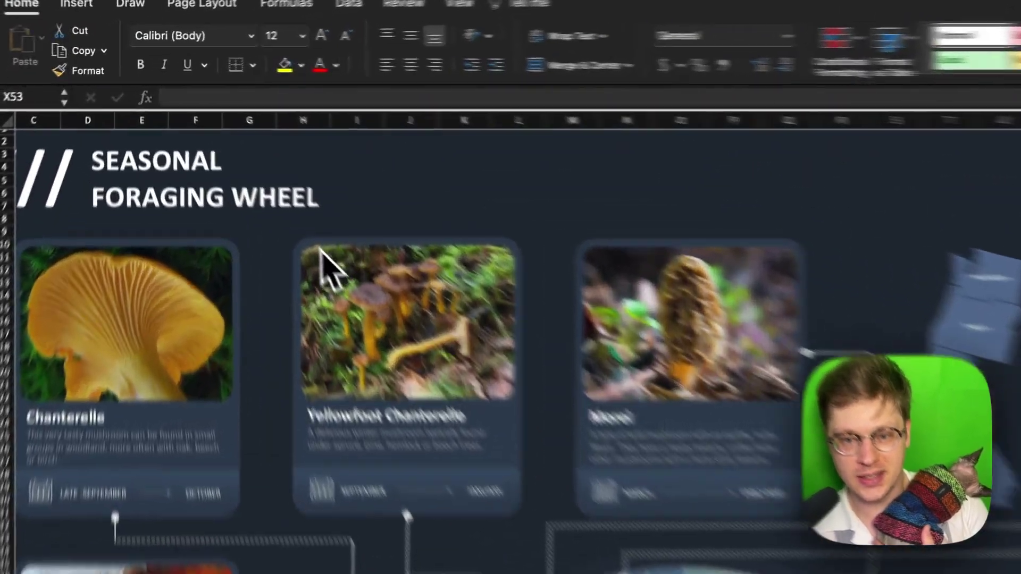
Select the Yellowfoot Chanterelle card group and its dashed elbow connector line
left_click(324, 306)
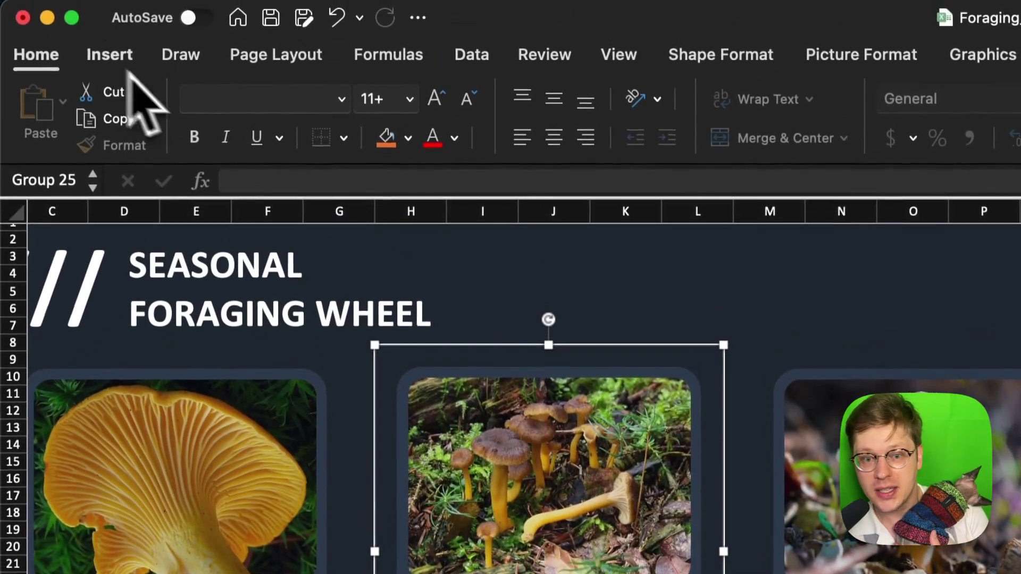
left_click(112, 52)
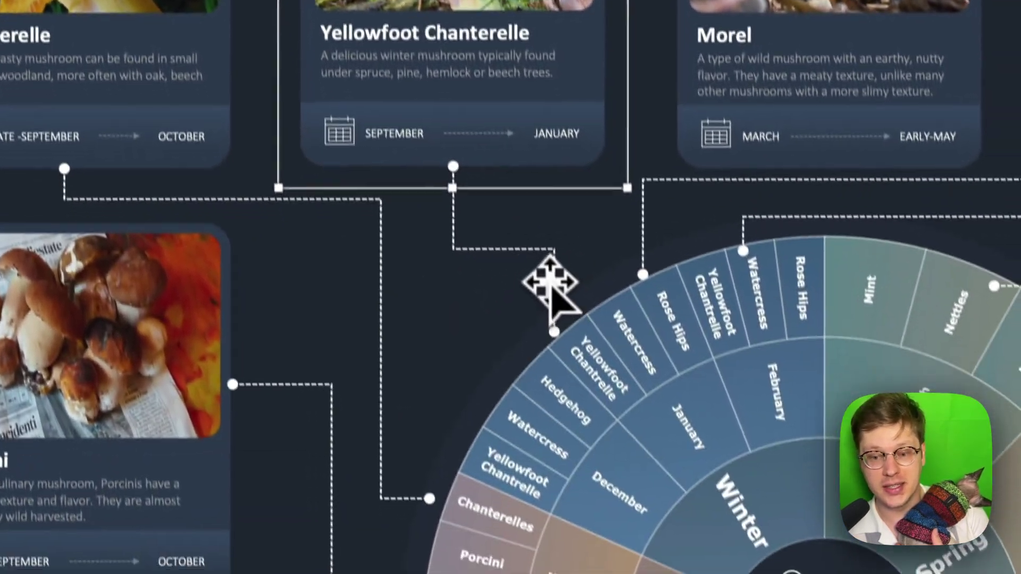
left_click(610, 528)
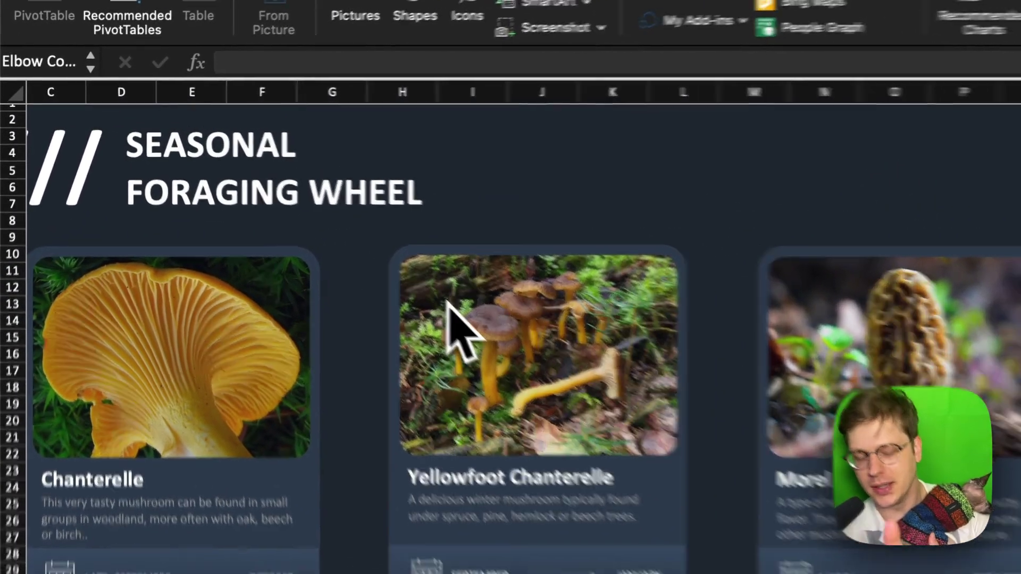
scroll(245, 220, "down", 10)
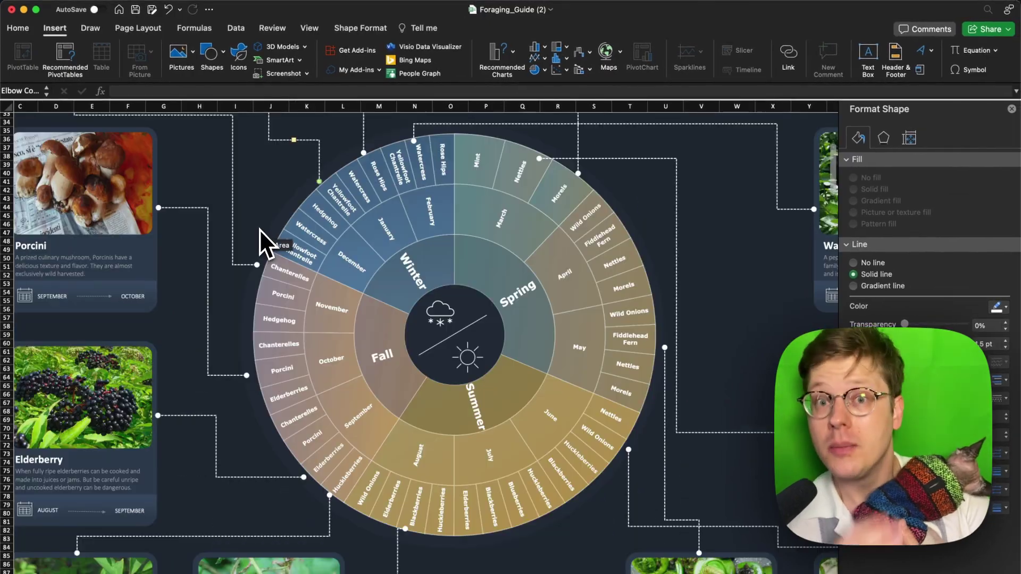